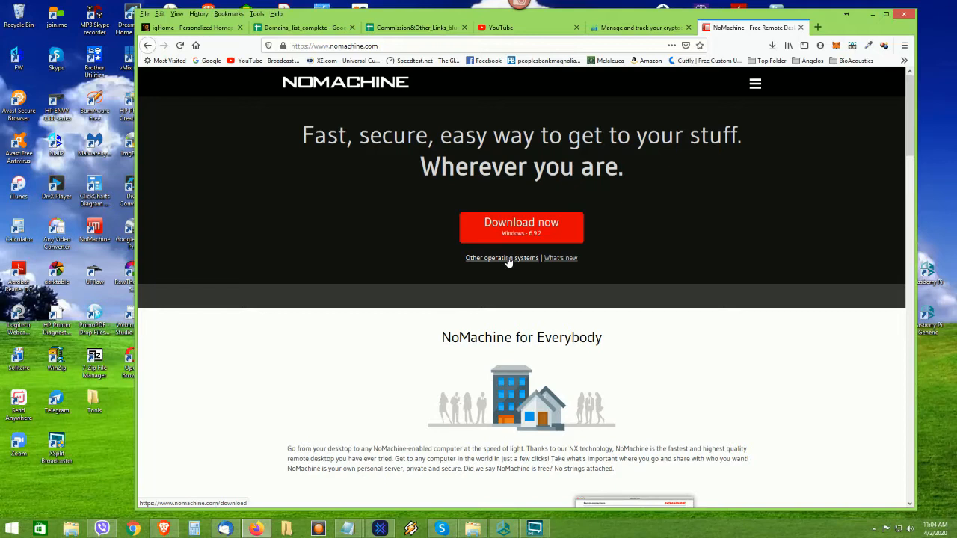
Open the NoMachine for Linux DEB amd64 download page, request the package and cancel the save prompt.
click(507, 260)
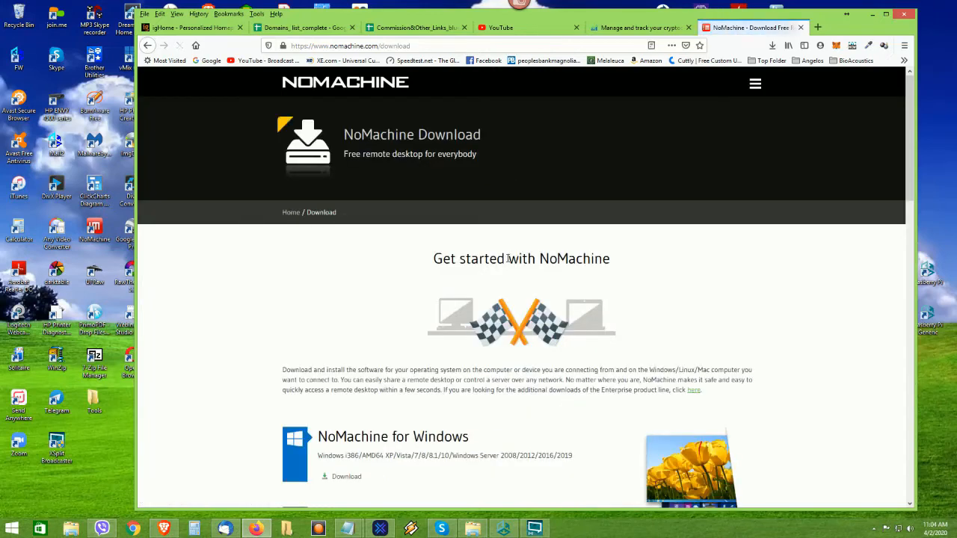
scroll(363, 336, down, 3)
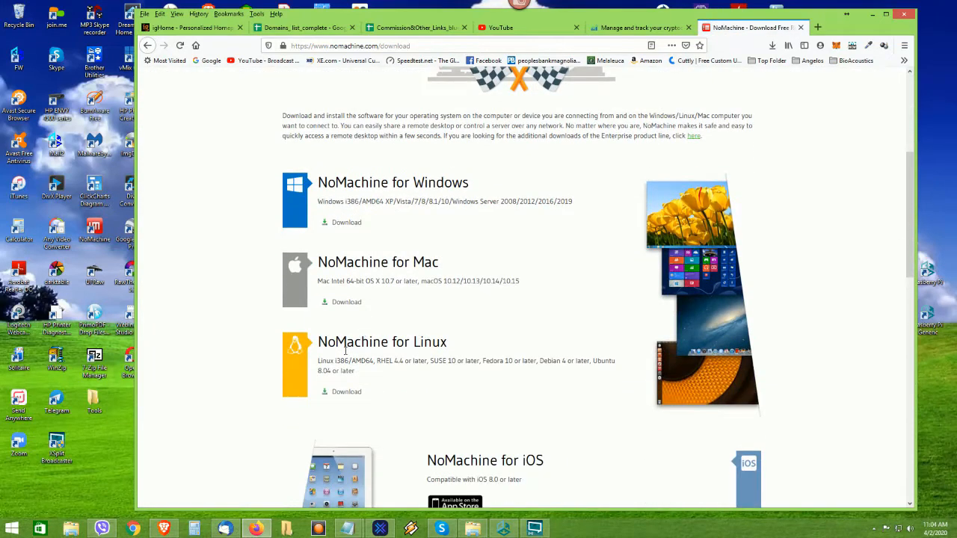
click(345, 395)
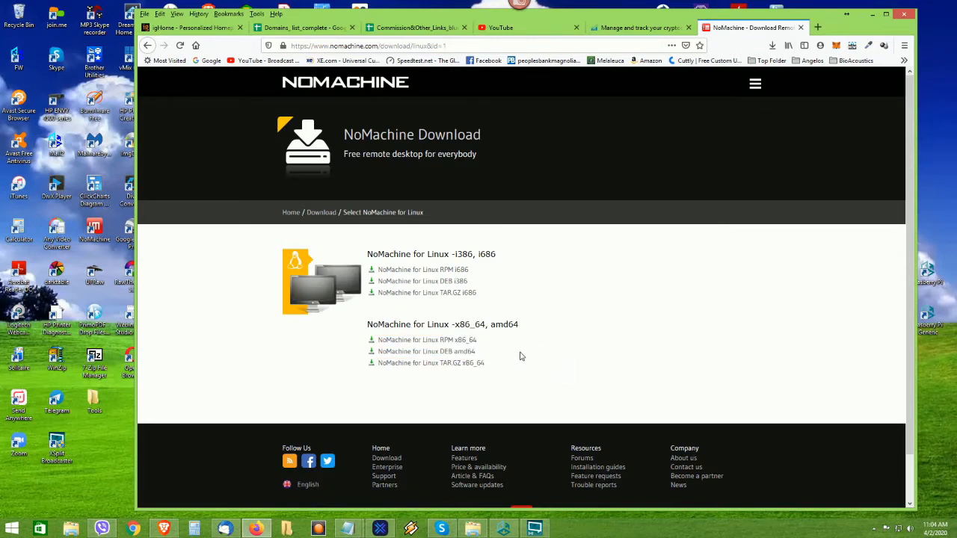
click(469, 357)
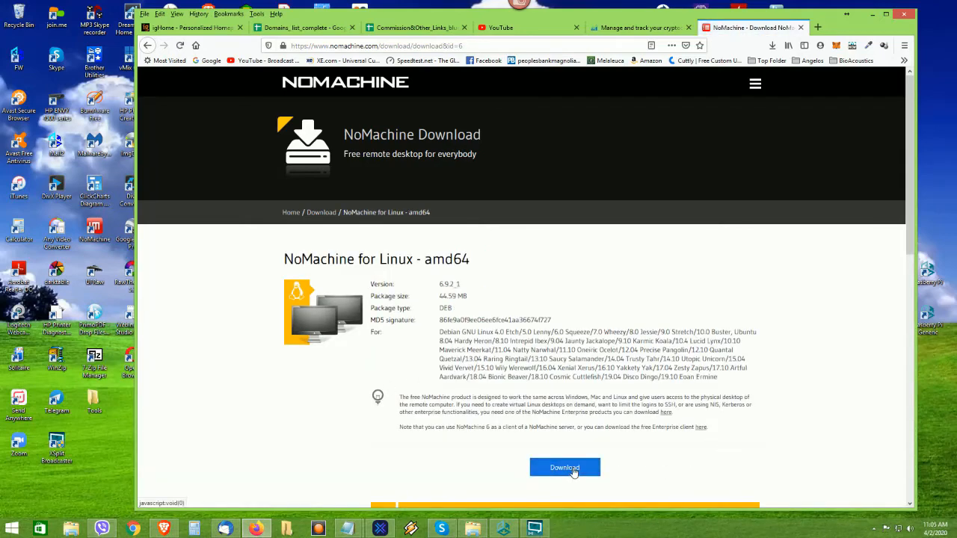
click(572, 471)
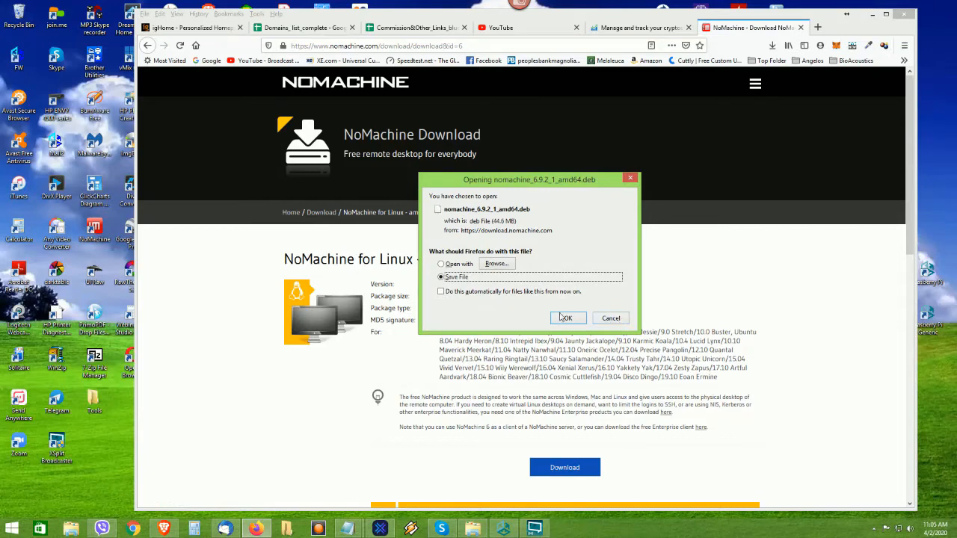
click(606, 322)
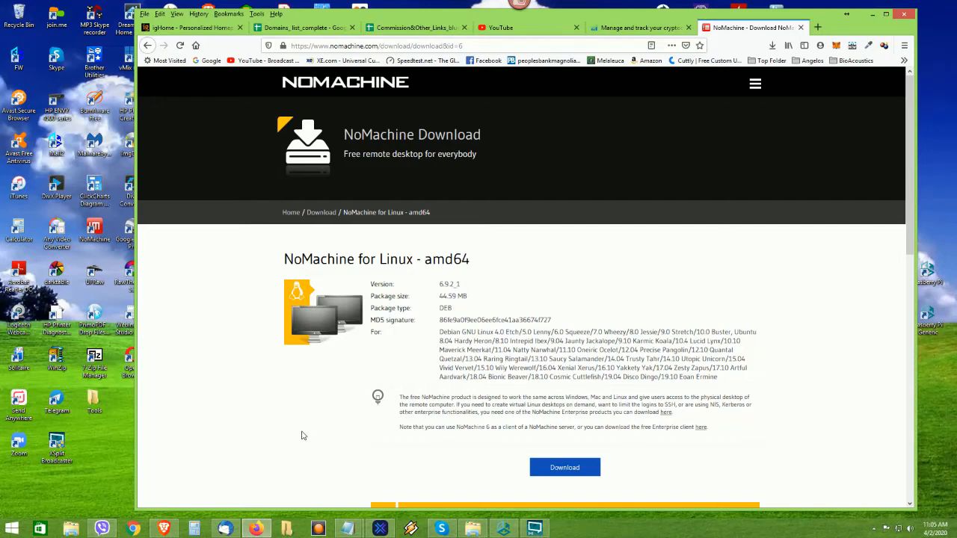
Copy the sudo dpkg install command from the page's DEB instructions and replace the untitled Notepad document's text with it.
scroll(302, 436, down, 3)
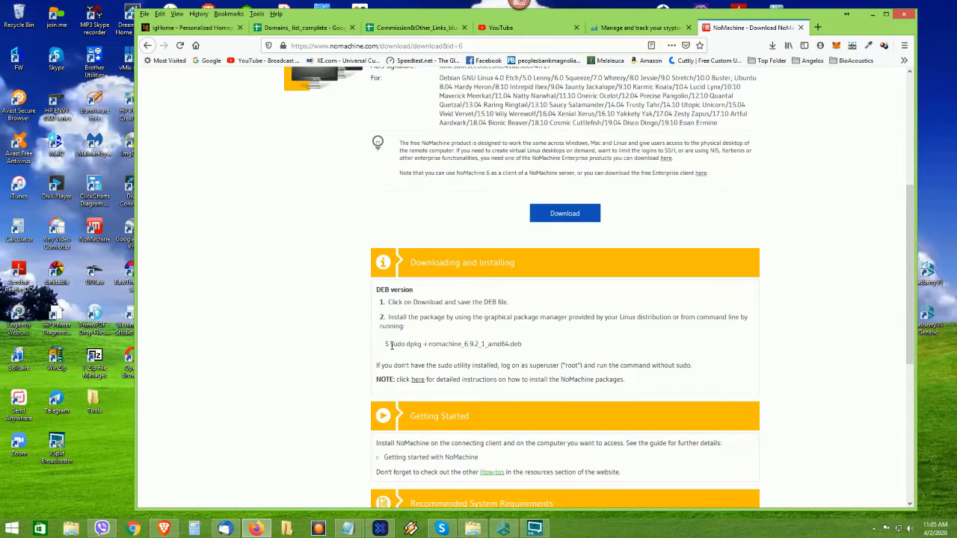
drag(390, 344, 537, 347)
key(ctrl+c)
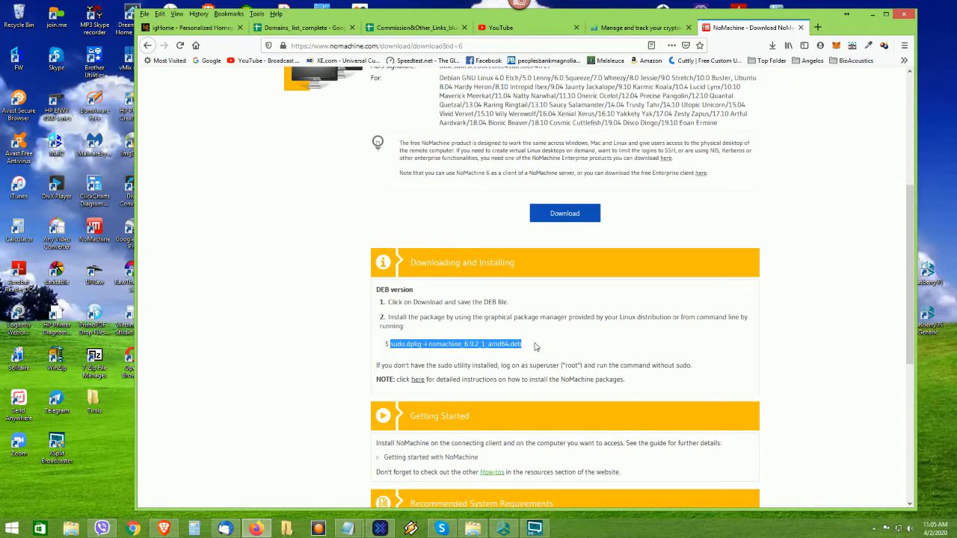
mouse_move(347, 528)
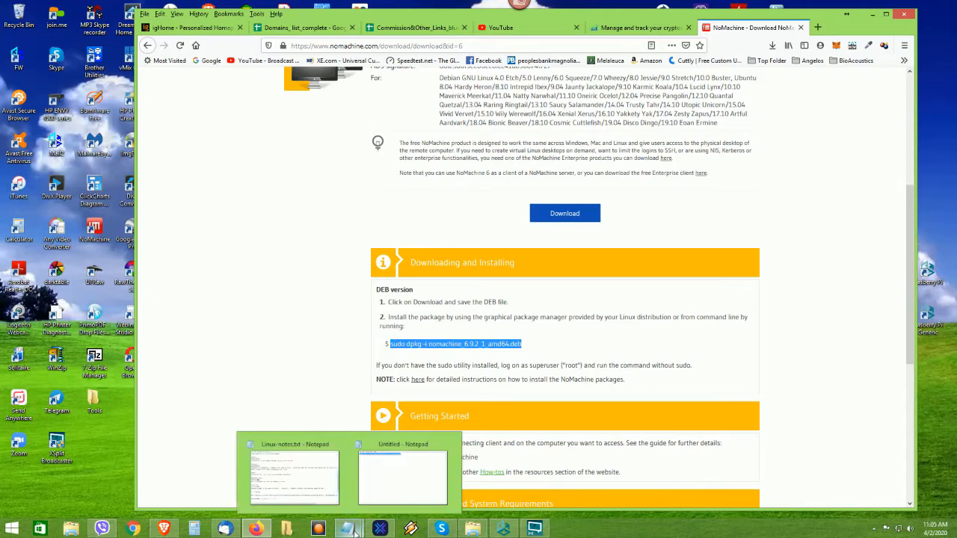
click(388, 490)
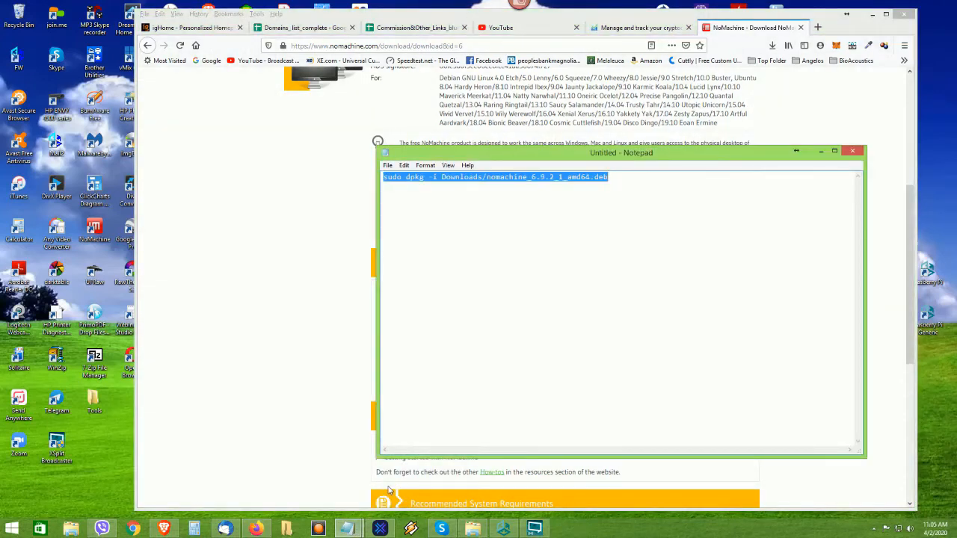
key(ctrl+v)
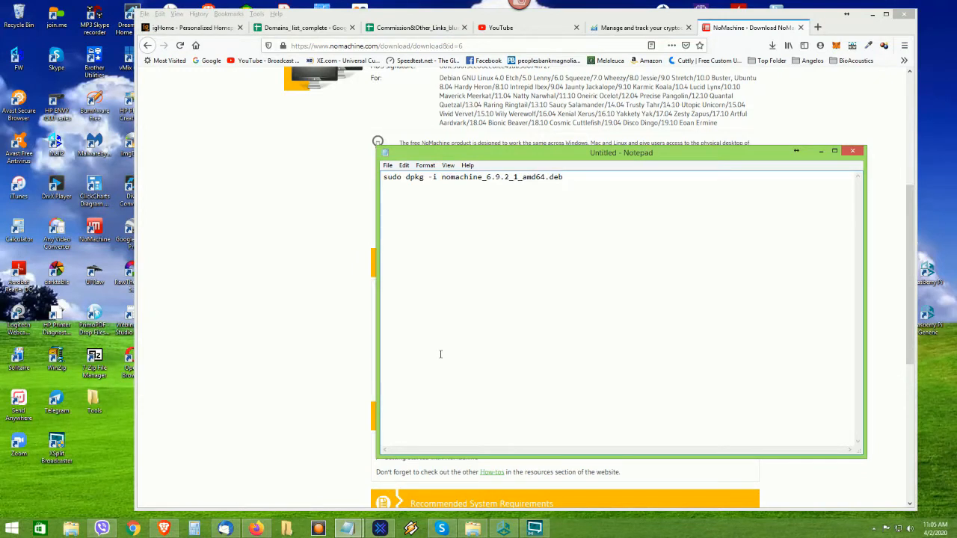
Insert "Downloads/" before the package file name in the install command and copy the whole line.
click(441, 177)
text(Down)
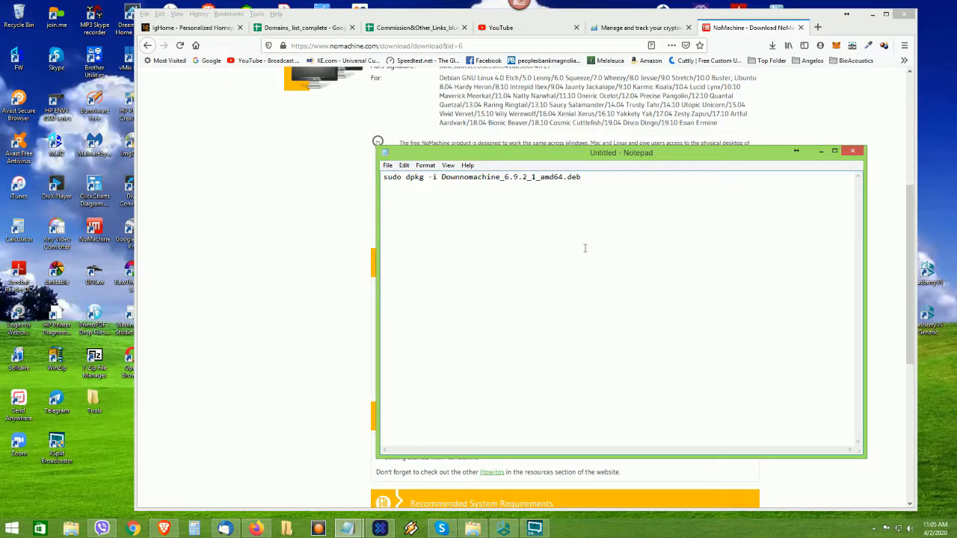
text(loads)
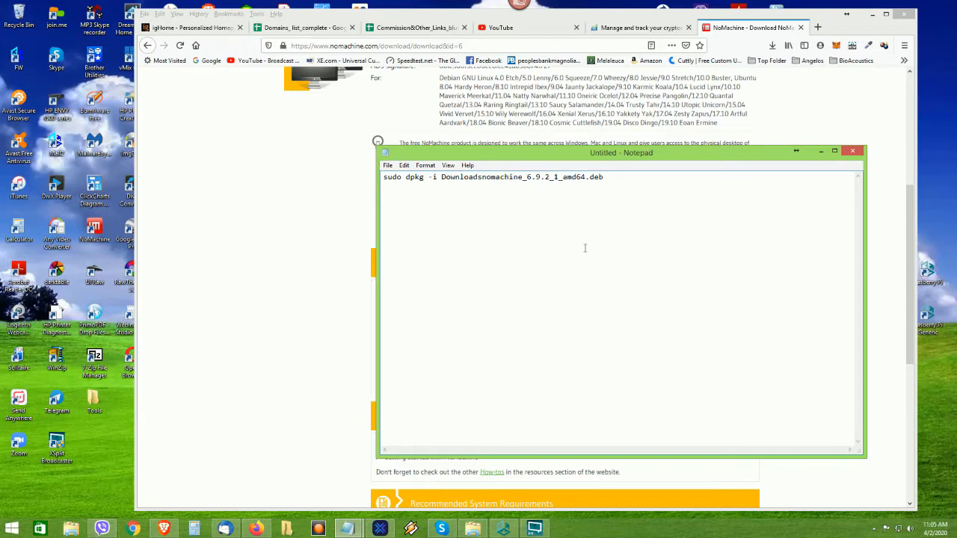
text(/)
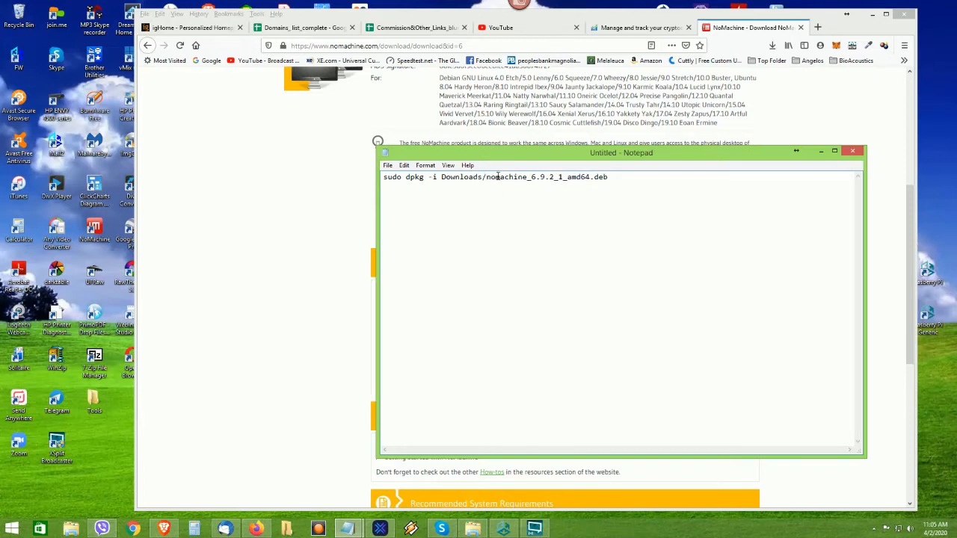
click(384, 178)
drag(385, 179, 639, 175)
key(ctrl+c)
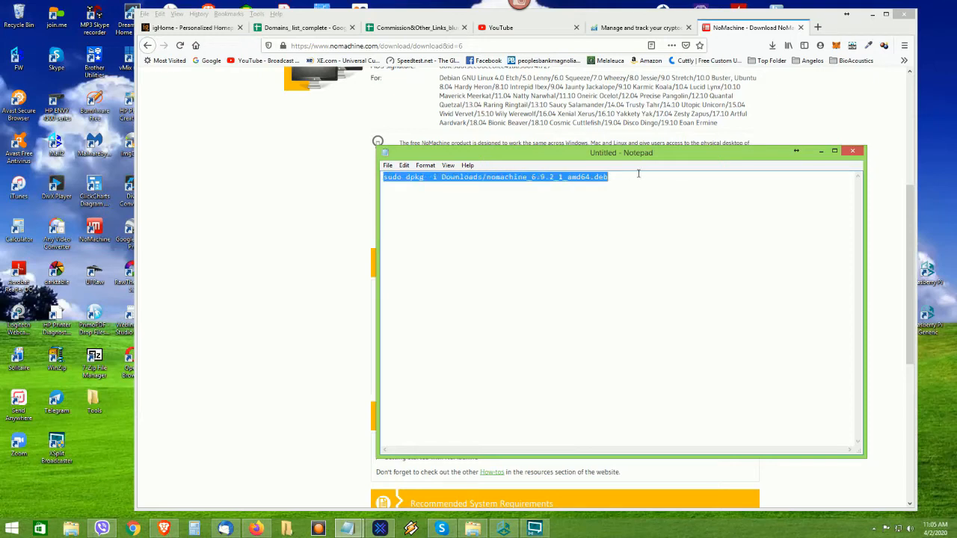
Switch to Anzio Lite, clear the terminal, paste sudo dpkg -i Downloads/nomachine_6.9.2_1_amd64.deb and abort it without running.
click(504, 529)
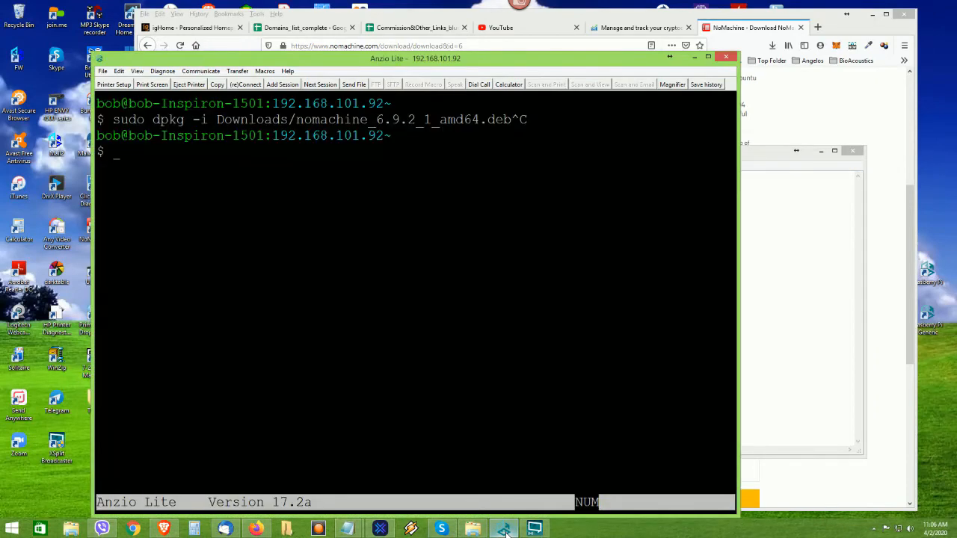
text(clear)
key(Return)
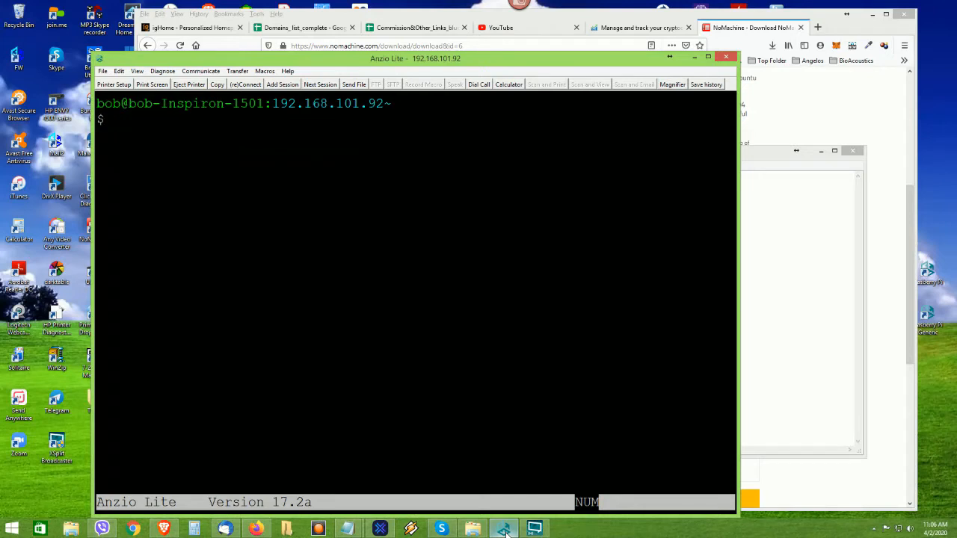
key(ctrl+v)
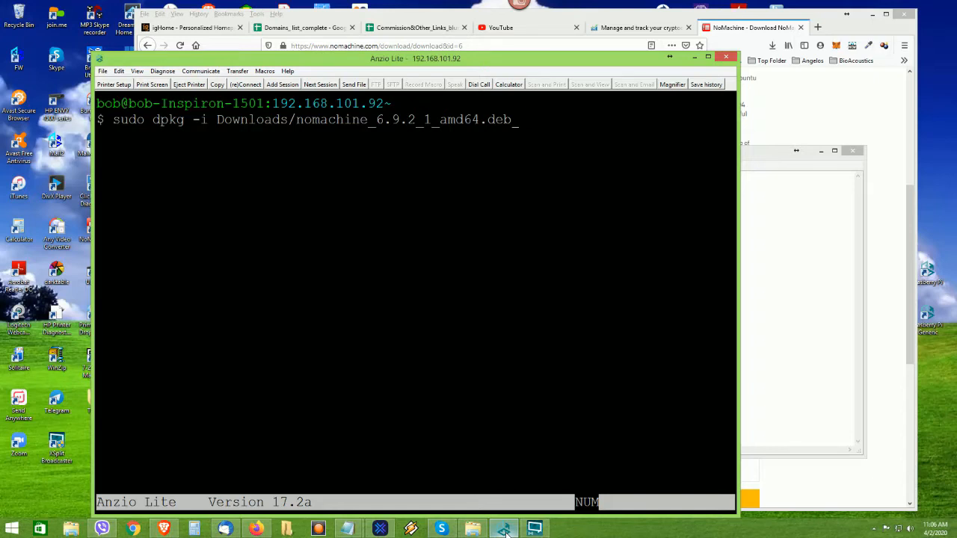
key(ctrl+c)
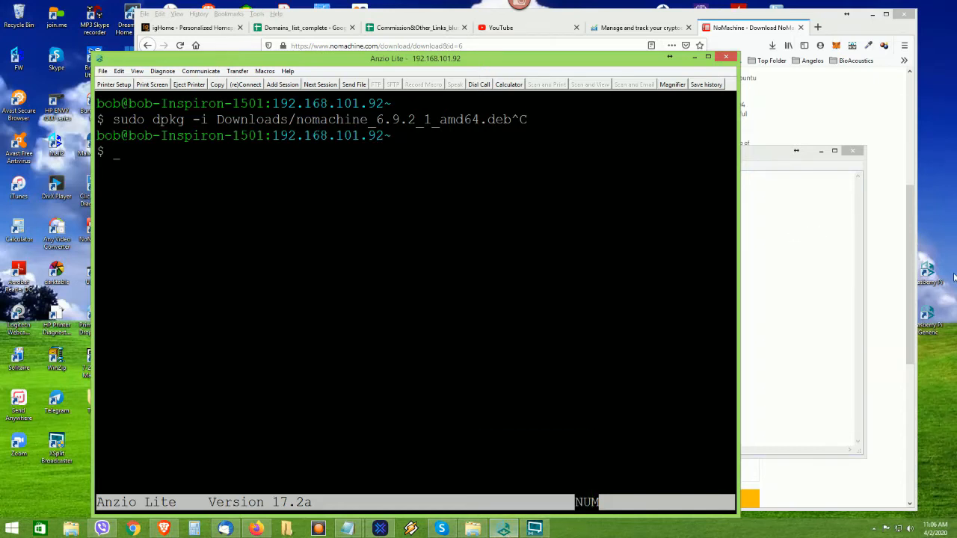
Minimize the terminal, Notepad and browser windows to reveal the desktop.
click(695, 58)
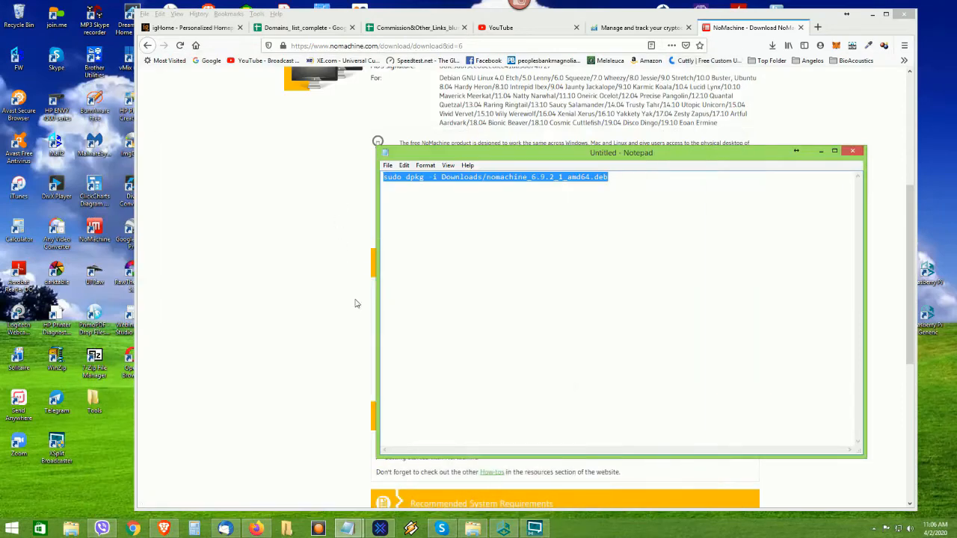
click(820, 152)
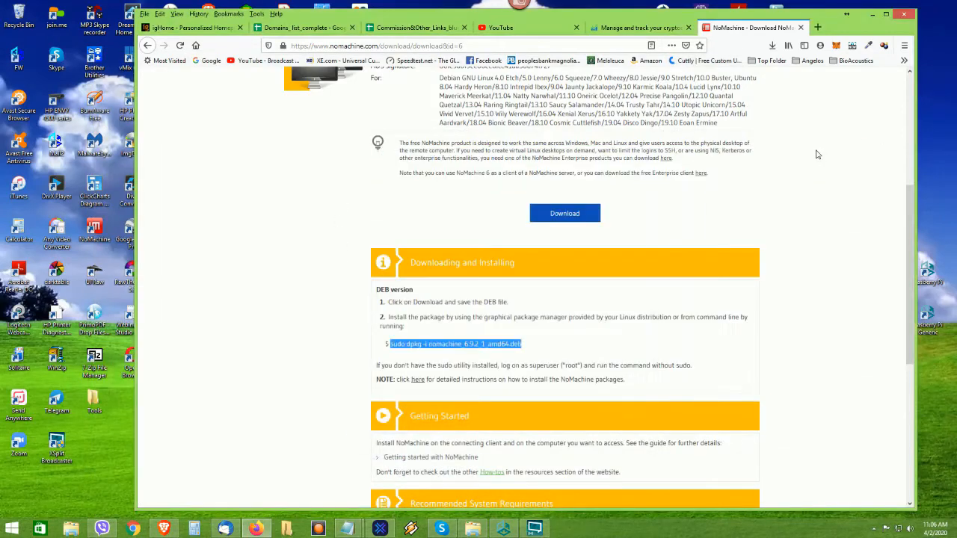
click(872, 14)
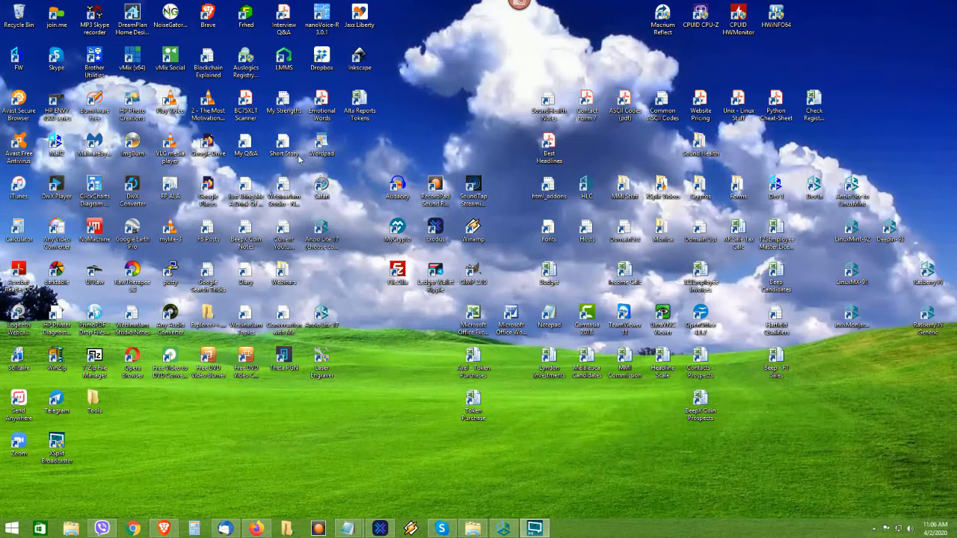
Launch NoMachine, connect to the recent Linux Mint 19.3 Tricia computer and move the session window higher on the desktop.
double_click(89, 231)
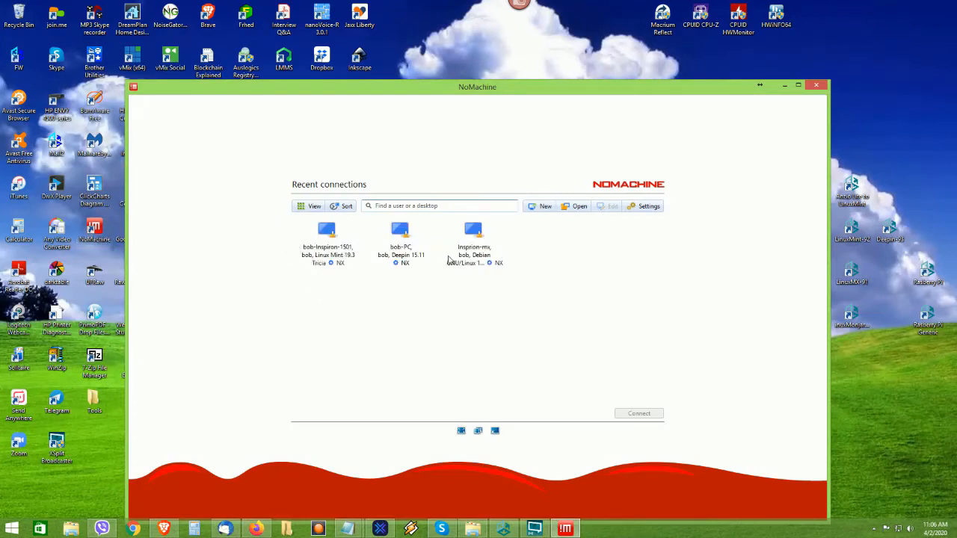
click(336, 263)
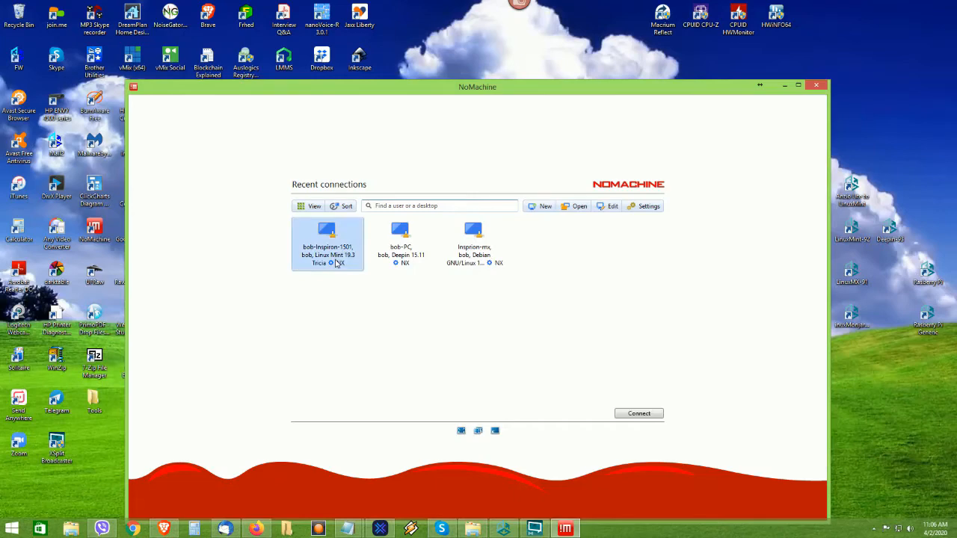
click(635, 416)
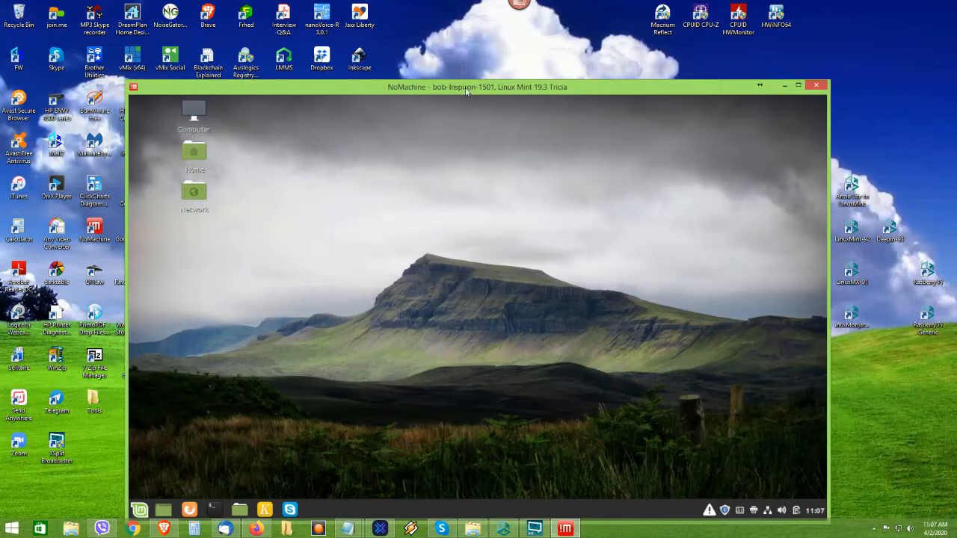
drag(465, 86, 461, 48)
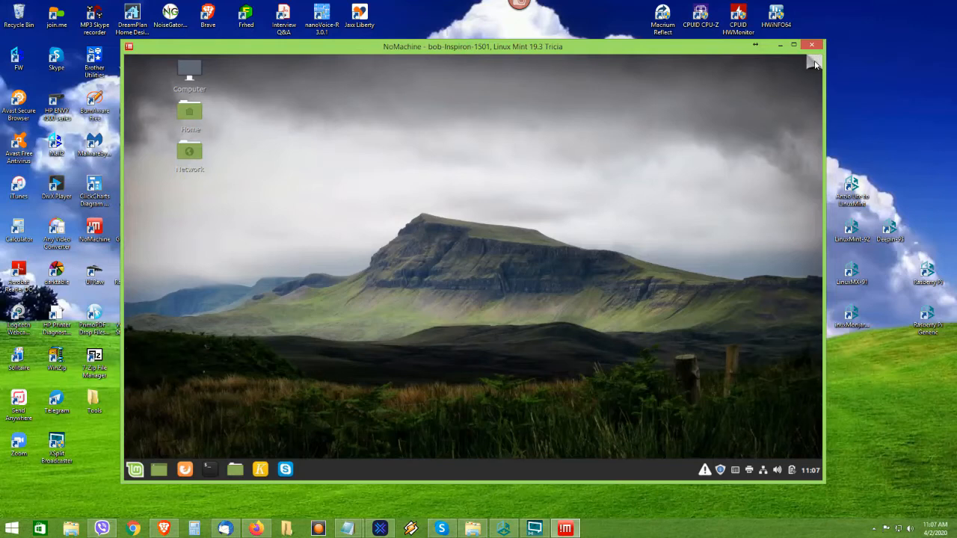
Turn off the remote session's Fit to window display option and try to enlarge the session window.
click(815, 64)
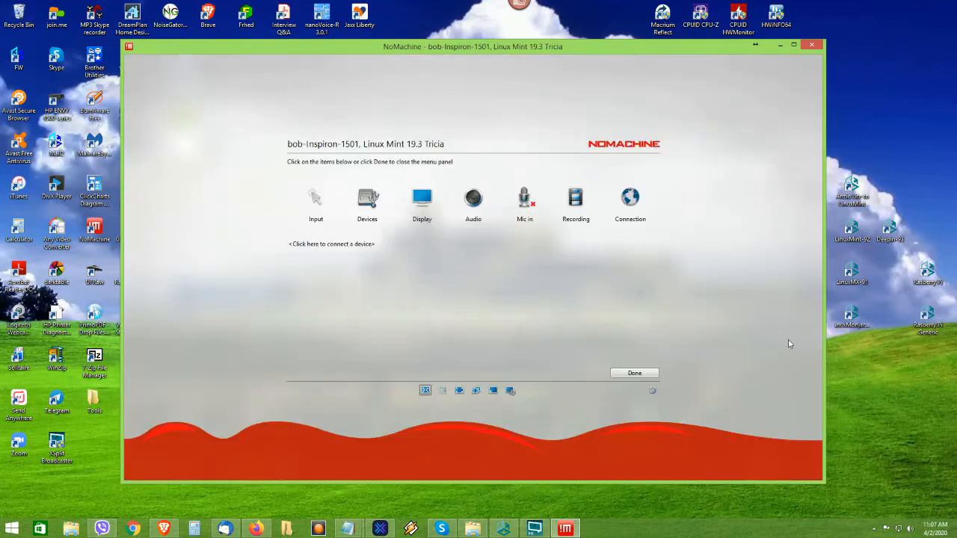
click(429, 204)
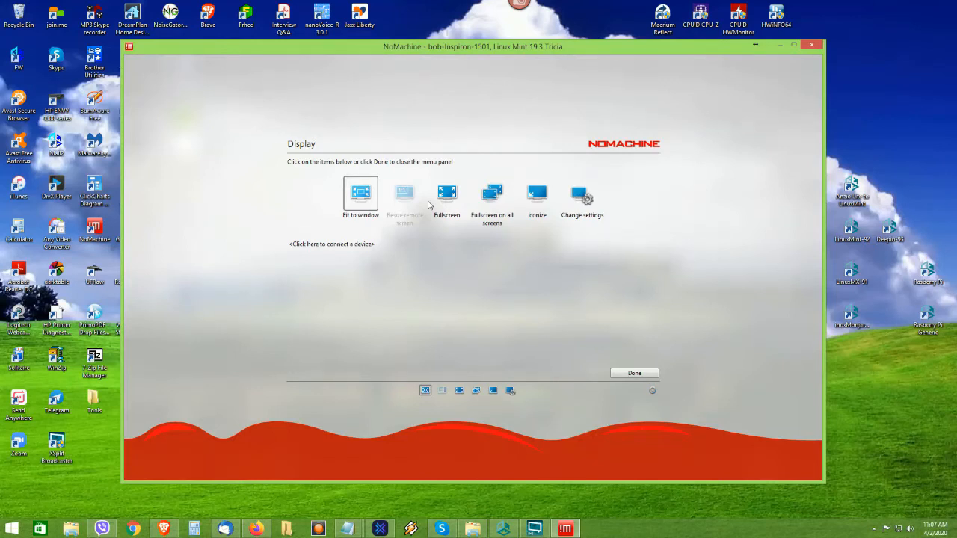
click(359, 196)
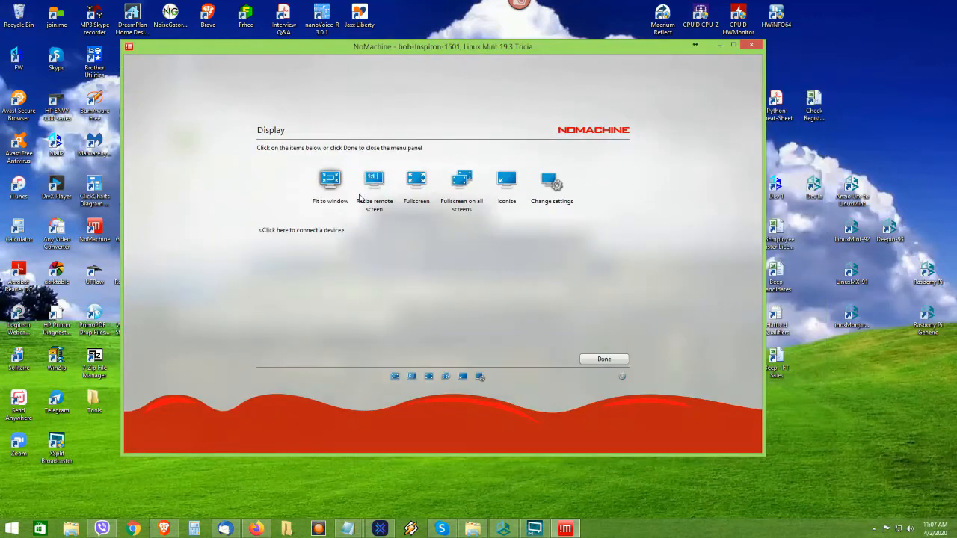
click(603, 360)
click(604, 360)
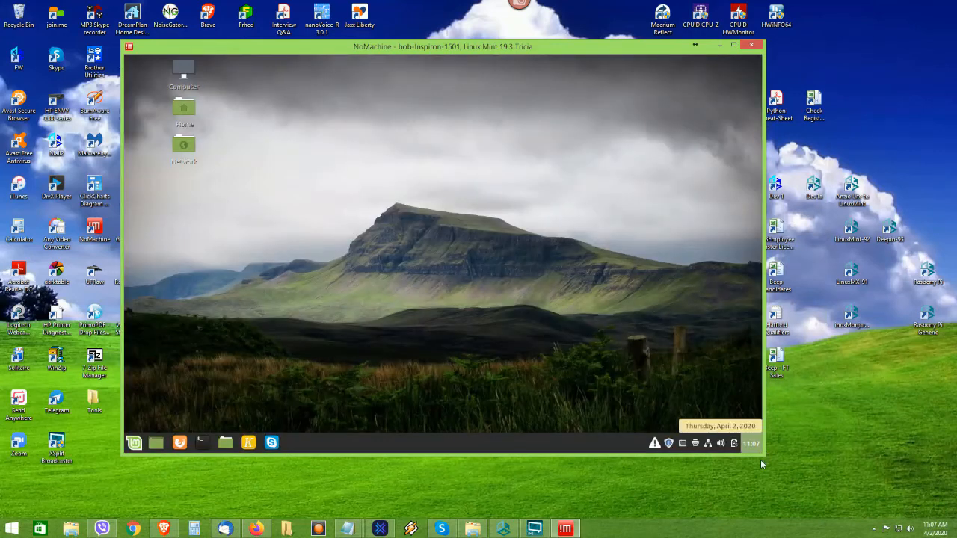
drag(764, 451, 834, 491)
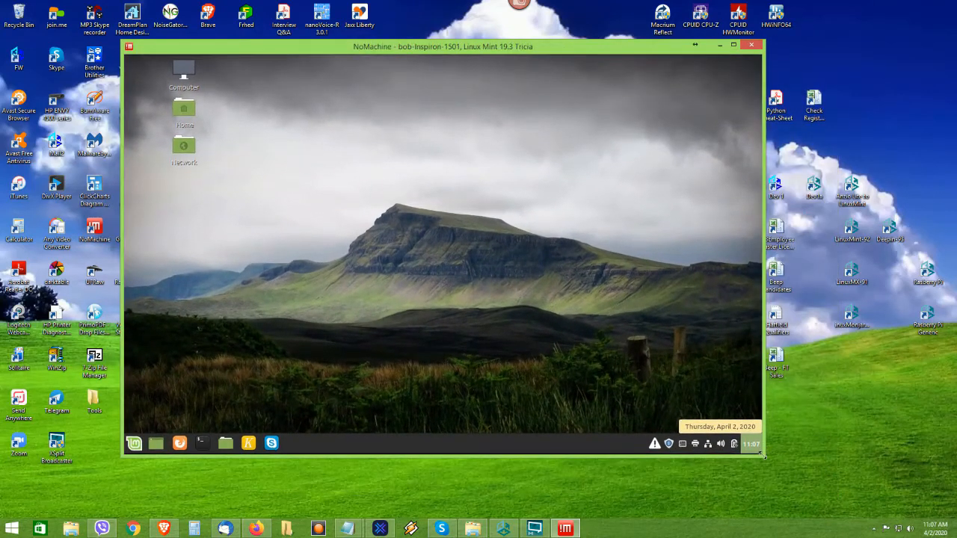
Turn on the session's Fit to window display option and enlarge the session window.
click(757, 62)
click(392, 186)
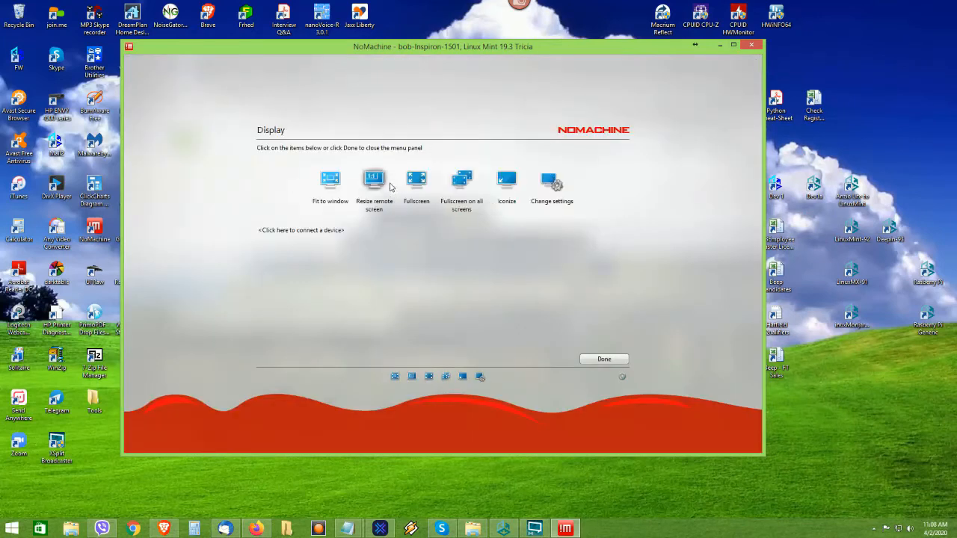
click(326, 187)
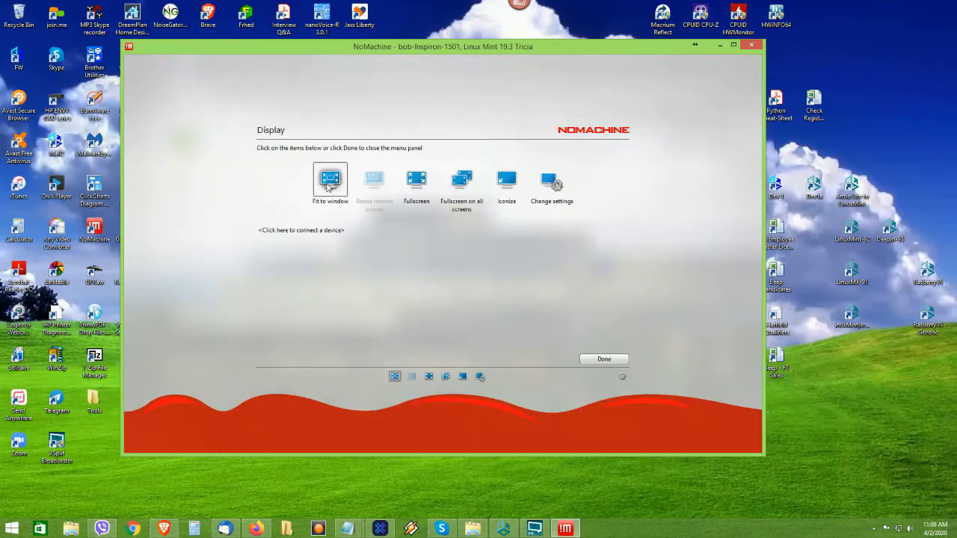
click(612, 362)
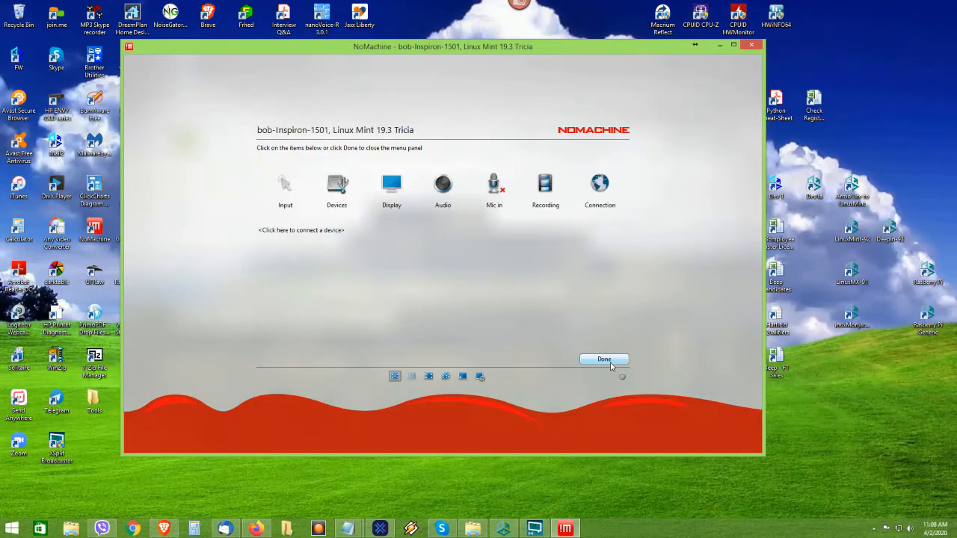
click(600, 361)
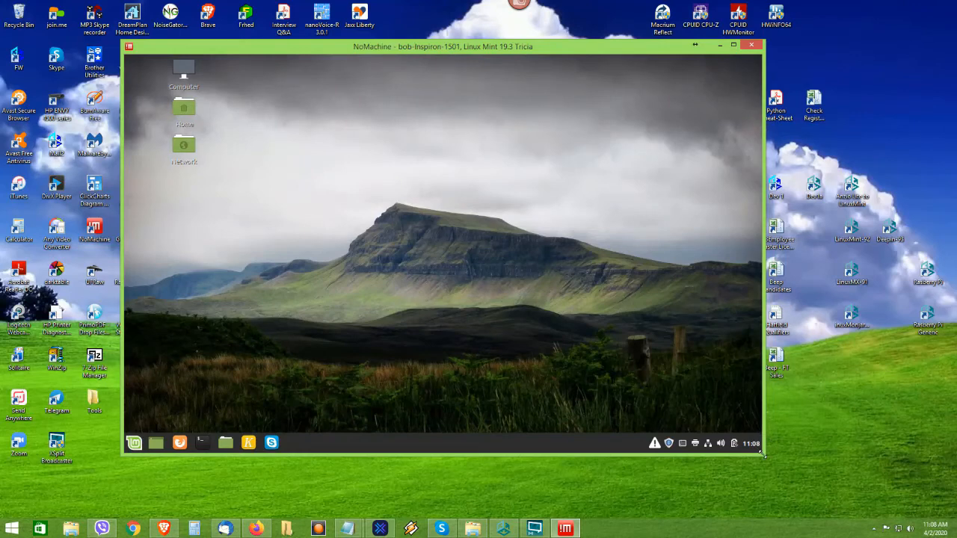
drag(762, 453, 877, 502)
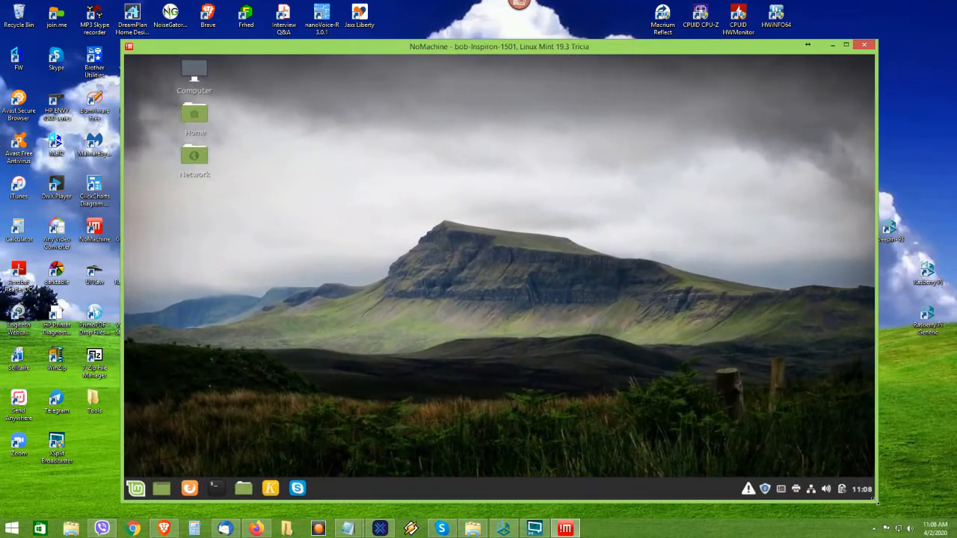